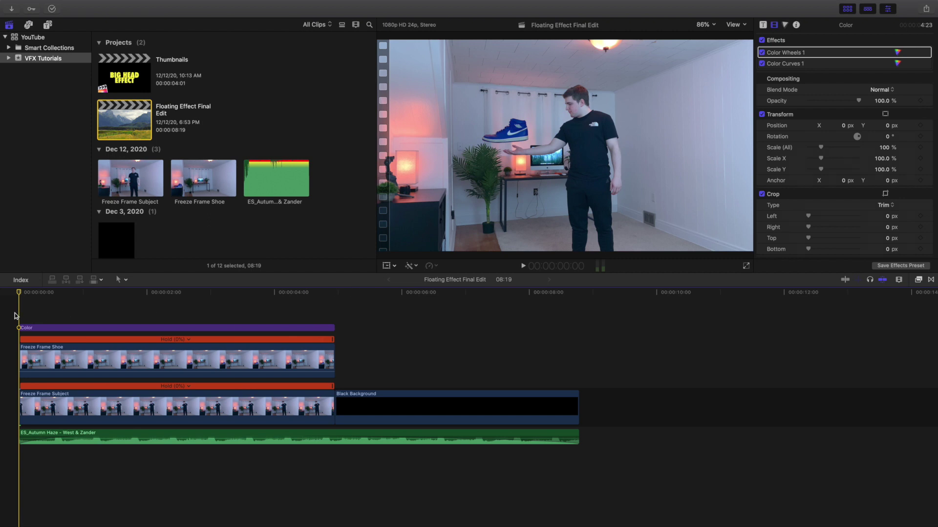
Play back the floating-shoe composite, then return to the start of the timeline
{"action": "key", "text": "space"}
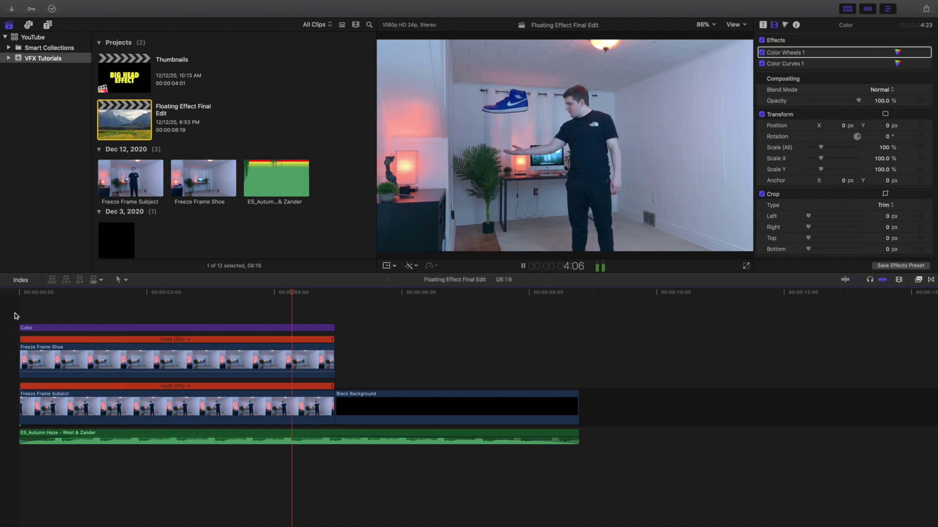
{"action": "key", "text": "space"}
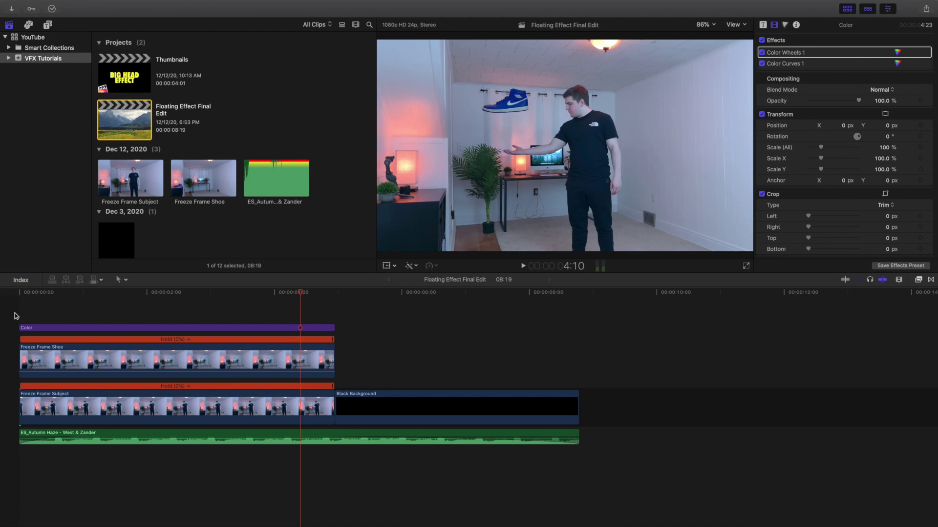
{"action": "key", "text": "Home"}
Show the Color adjustment clip's Color Curves 1 correction, then switch back to Color Wheels 1
{"action": "left_click", "coordinate": [32, 328]}
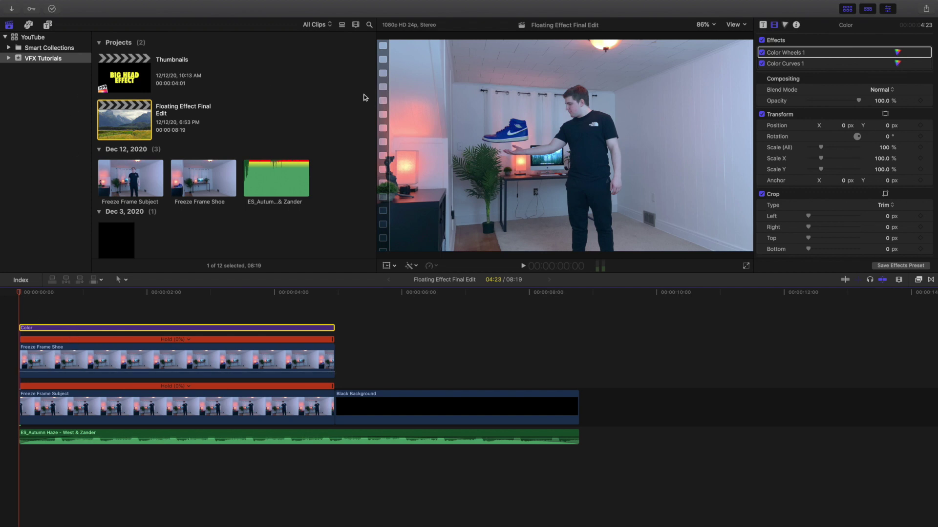
{"action": "left_click", "coordinate": [784, 27]}
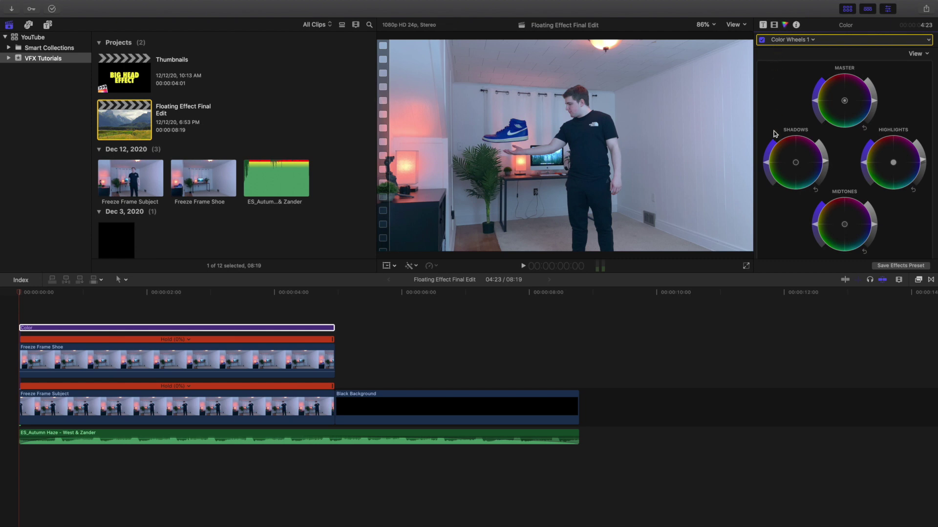
{"action": "scroll", "coordinate": [794, 105], "scroll_direction": "down", "scroll_amount": 2}
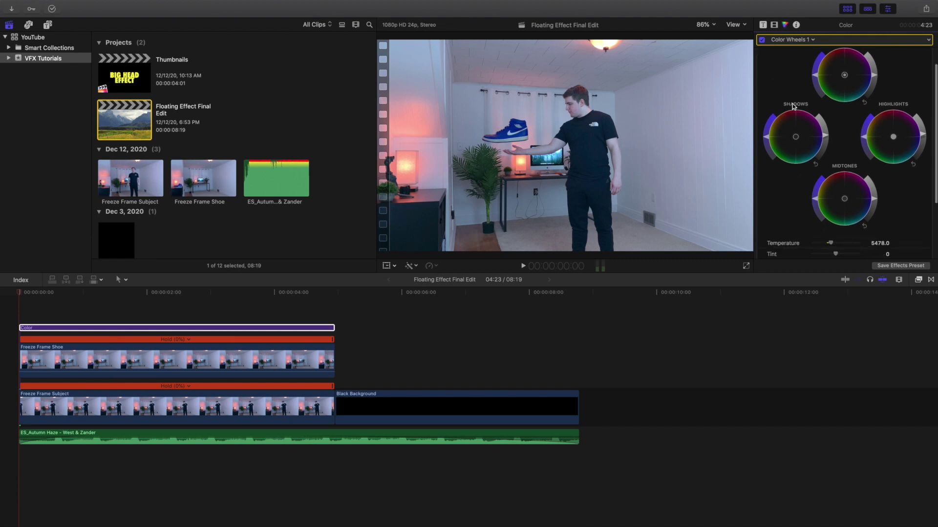
{"action": "left_click", "coordinate": [795, 41]}
{"action": "left_click", "coordinate": [795, 65]}
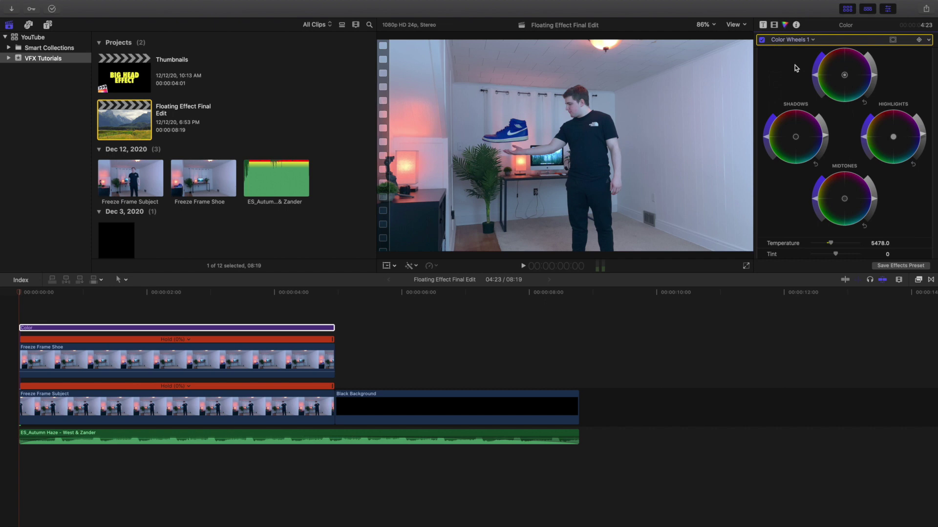
{"action": "left_click", "coordinate": [788, 41]}
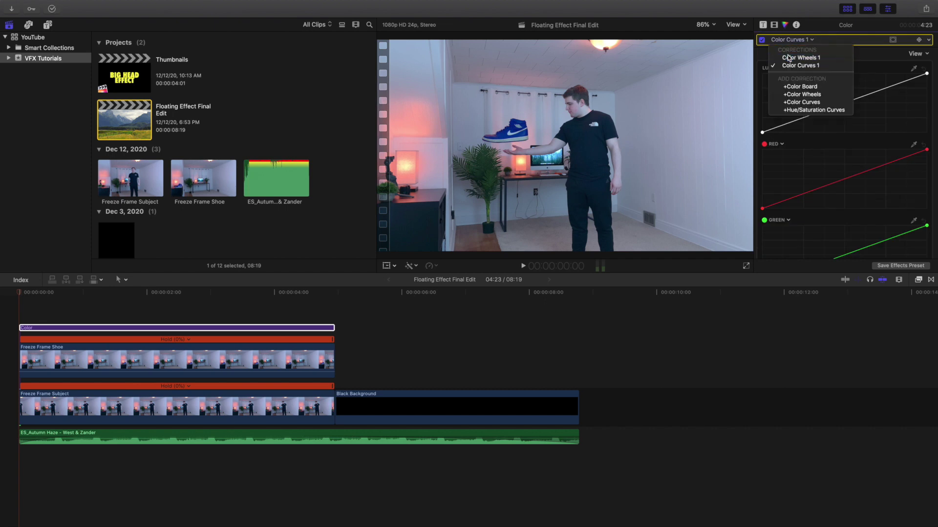
{"action": "left_click", "coordinate": [789, 54]}
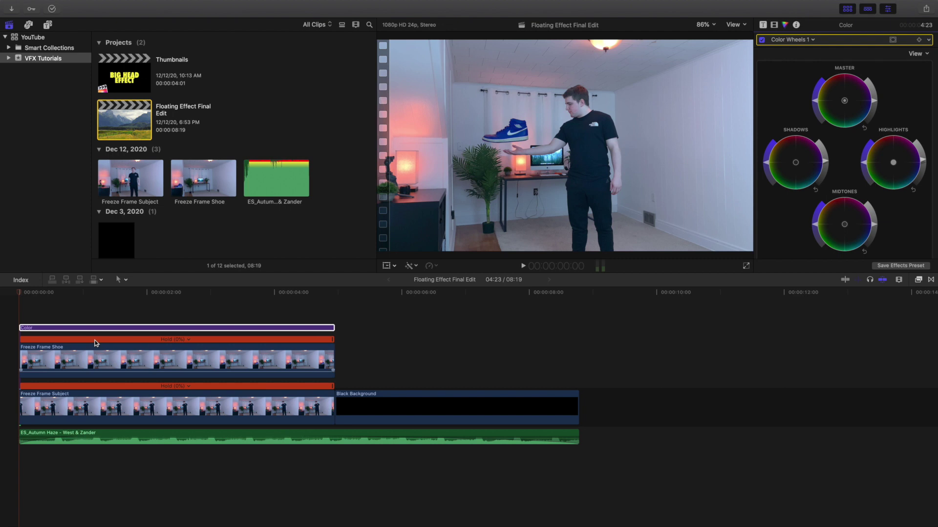
{"action": "left_click", "coordinate": [12, 315]}
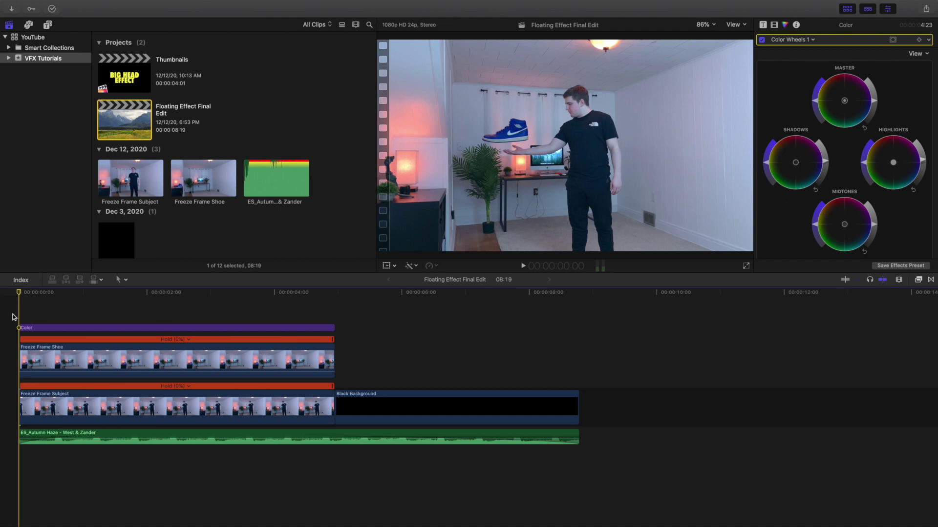
Reveal the Freeze Frame Shoe clip's Draw Mask outline, toggling the mask off and back on
{"action": "left_click", "coordinate": [58, 360]}
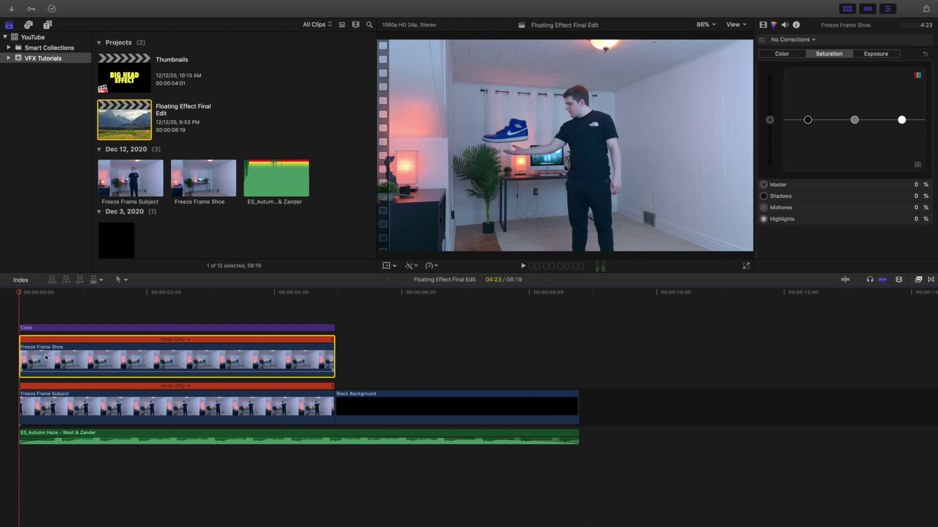
{"action": "left_click", "coordinate": [764, 25]}
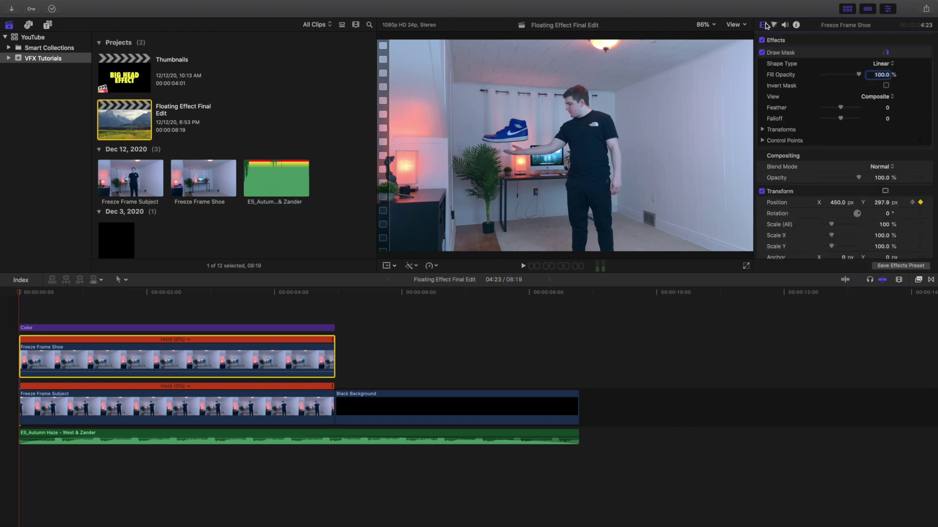
{"action": "left_click", "coordinate": [792, 55]}
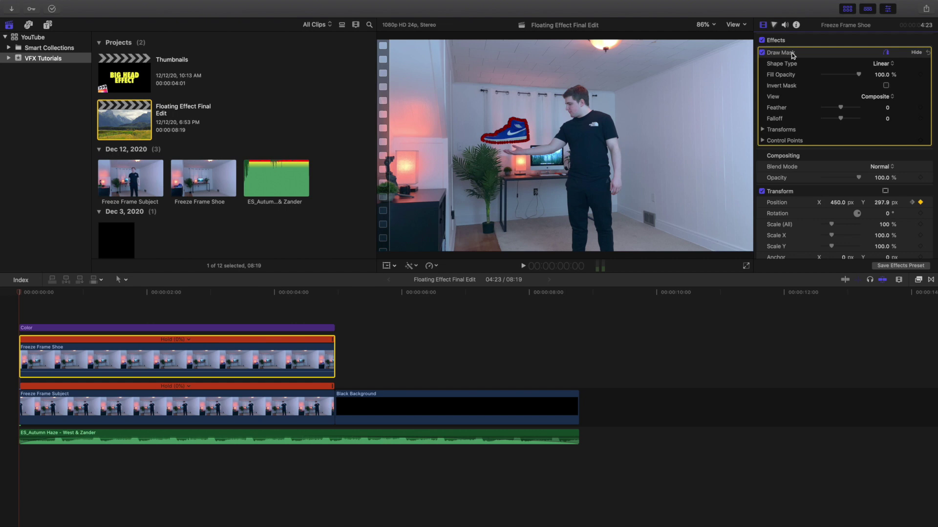
{"action": "left_click", "coordinate": [762, 53]}
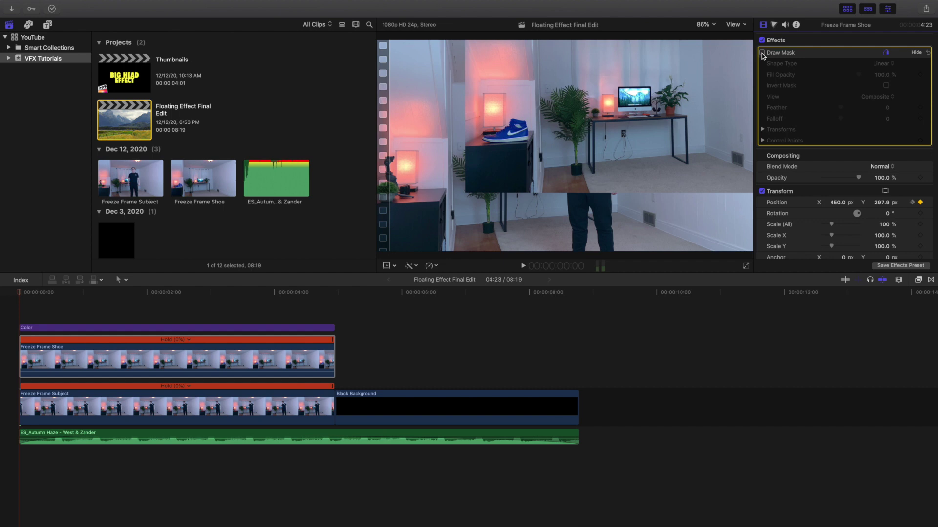
{"action": "left_click", "coordinate": [762, 53]}
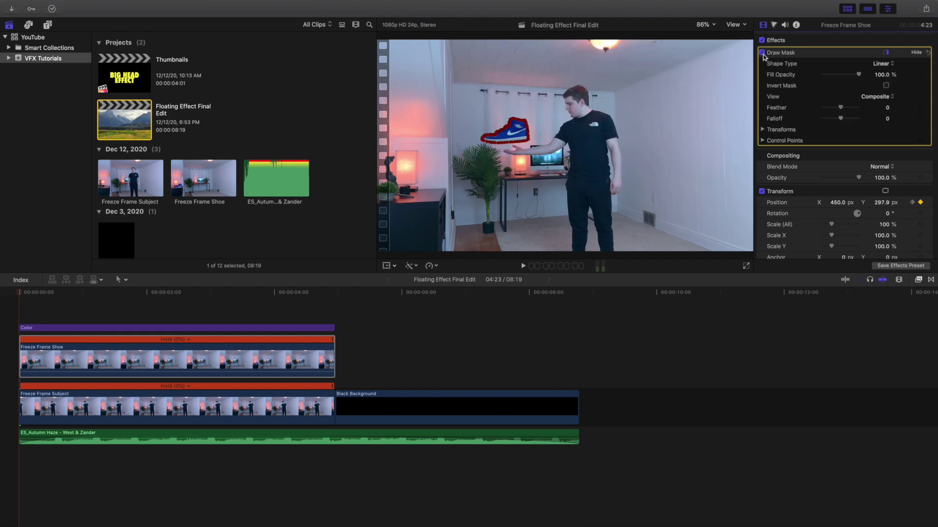
{"action": "left_click", "coordinate": [918, 280]}
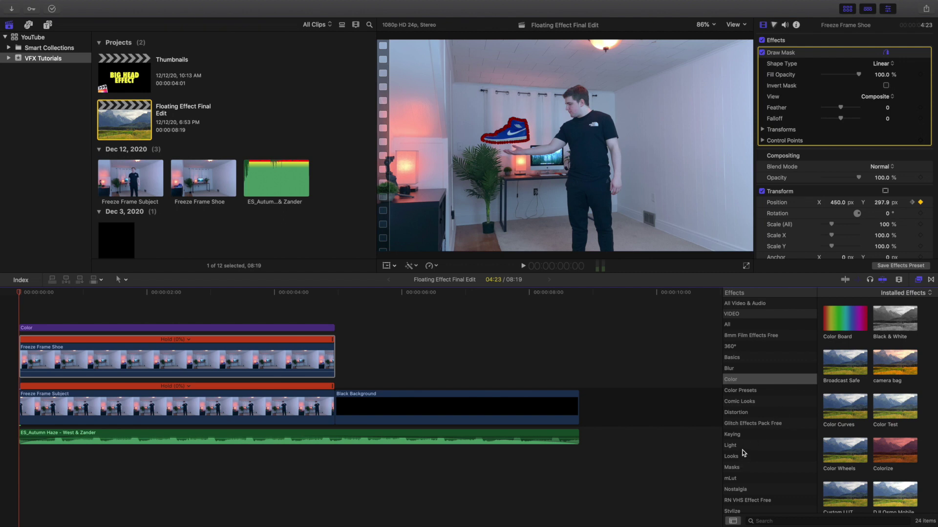
{"action": "left_click", "coordinate": [743, 469]}
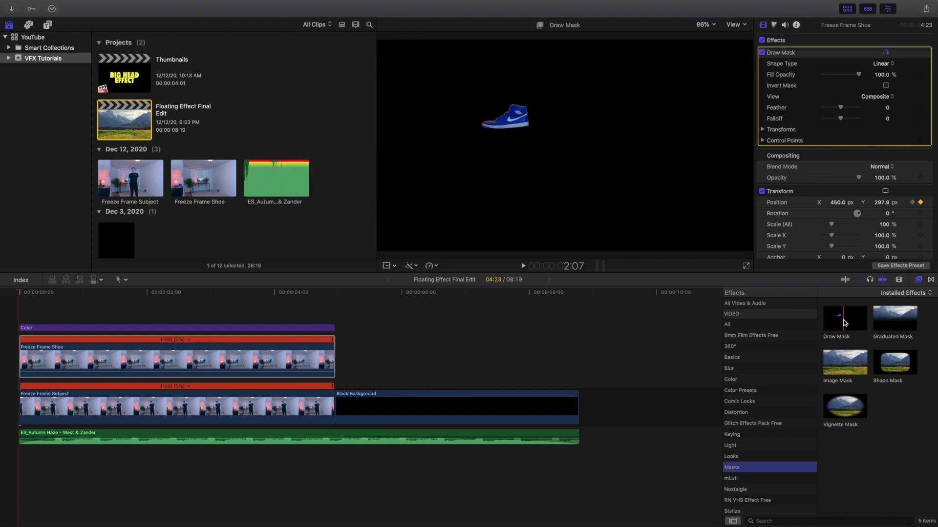
{"action": "left_click", "coordinate": [918, 281]}
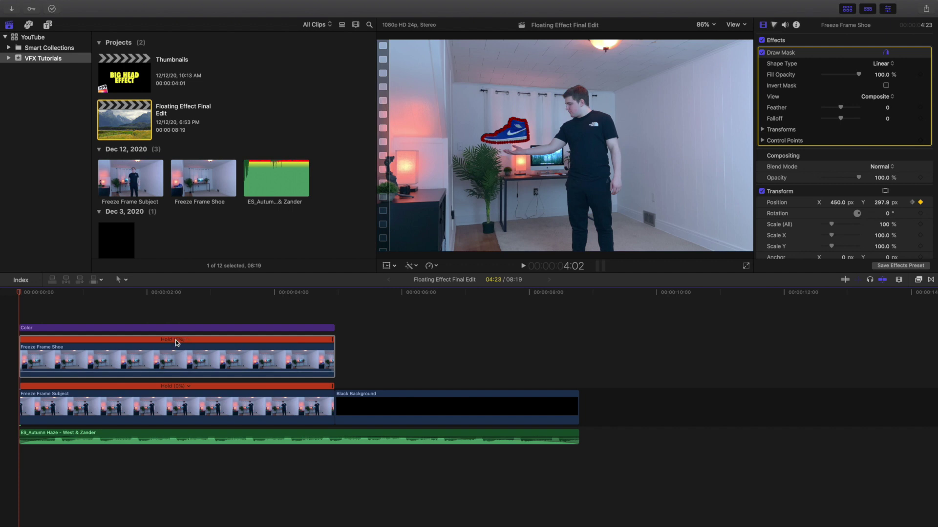
{"action": "left_click", "coordinate": [21, 315]}
{"action": "left_click", "coordinate": [27, 332]}
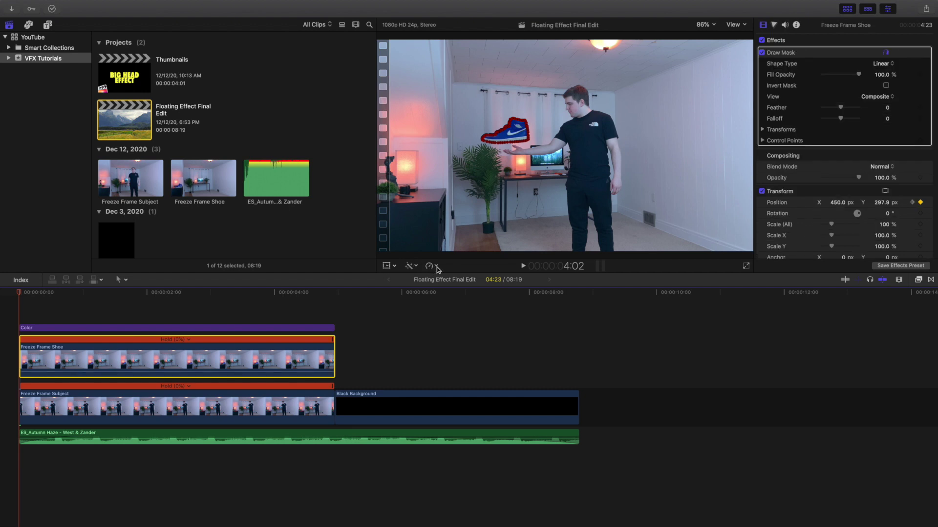
{"action": "left_click", "coordinate": [436, 267]}
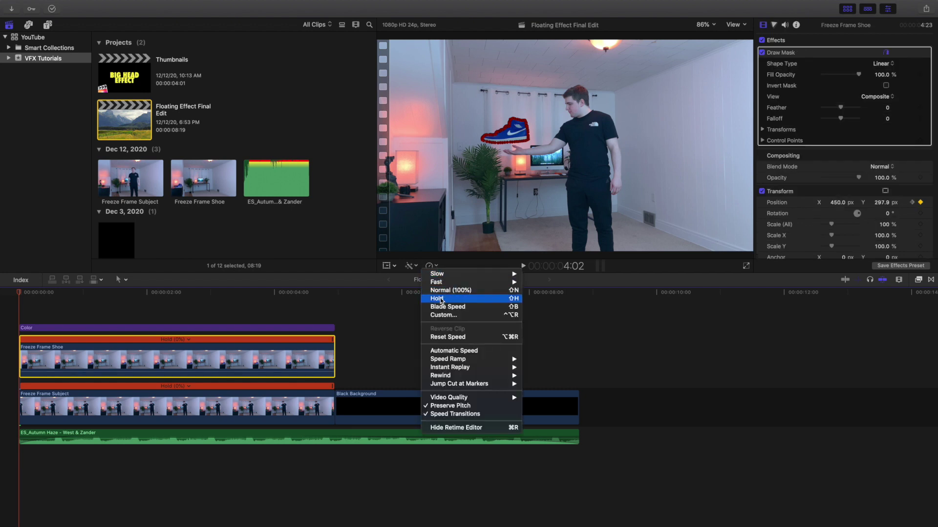
{"action": "left_click", "coordinate": [437, 266]}
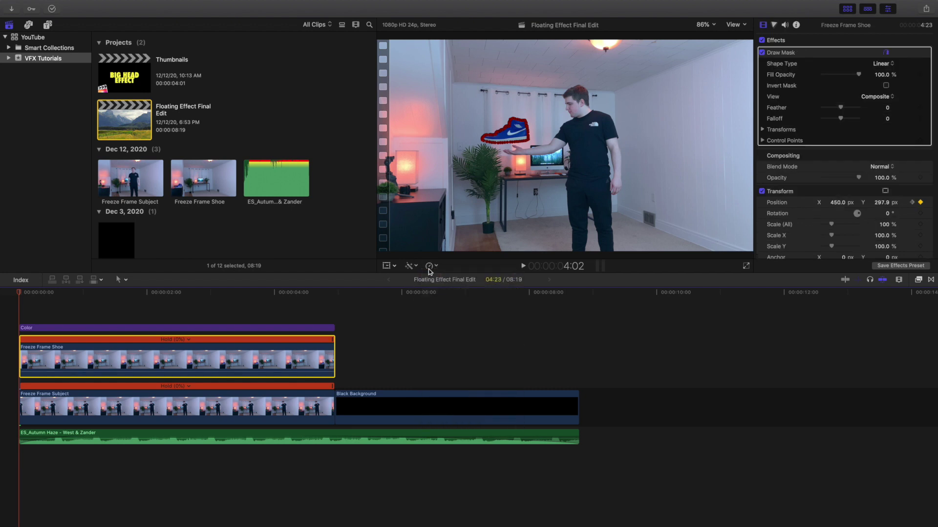
{"action": "left_click", "coordinate": [437, 265]}
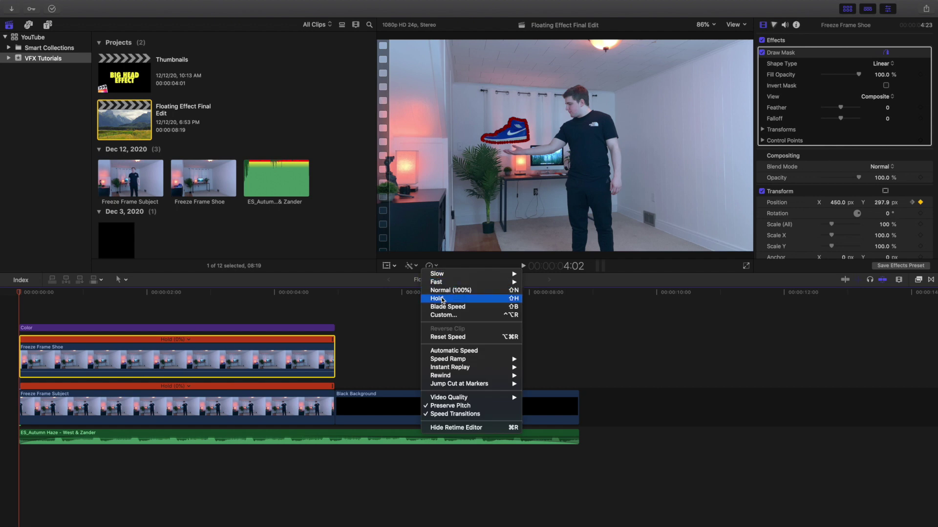
{"action": "left_click", "coordinate": [400, 277]}
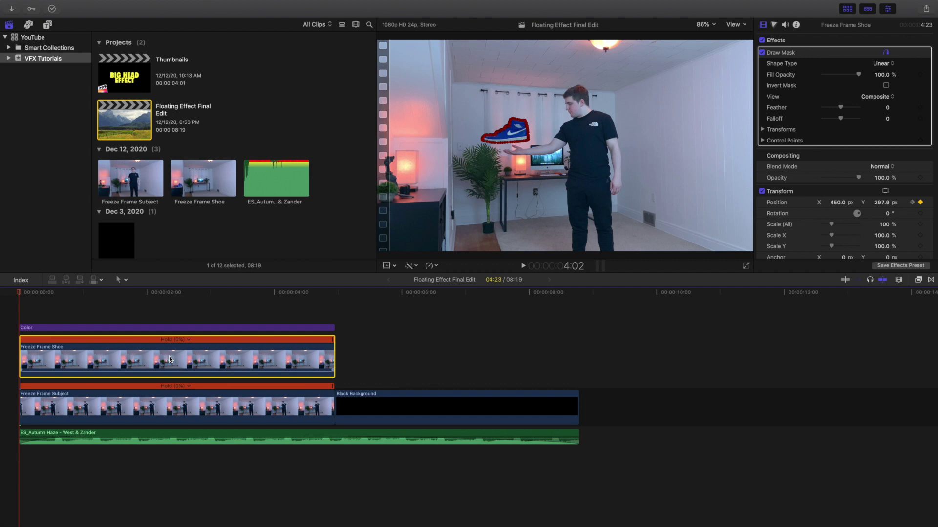
Add a Position keyframe at the Freeze Frame Shoe clip's start, at Y 297.9 px
{"action": "left_click", "coordinate": [21, 316]}
{"action": "left_click", "coordinate": [27, 343]}
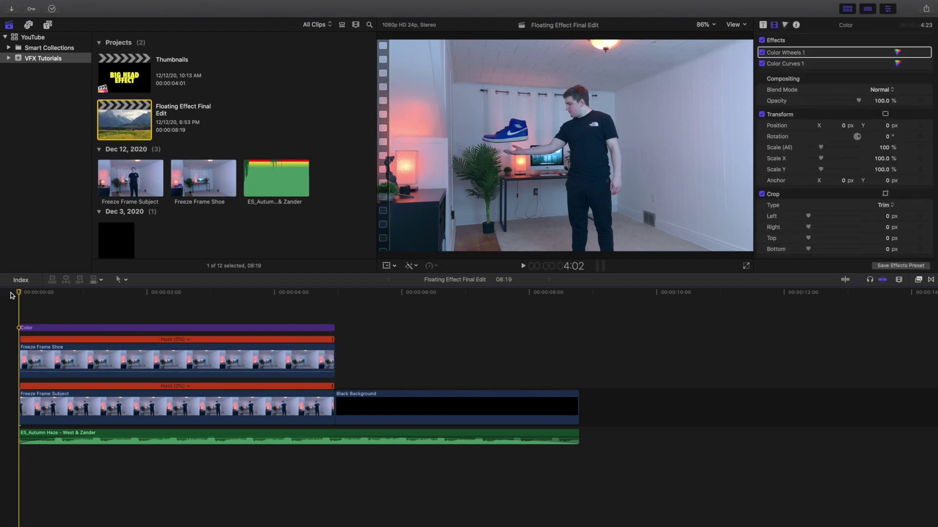
{"action": "left_click", "coordinate": [38, 346]}
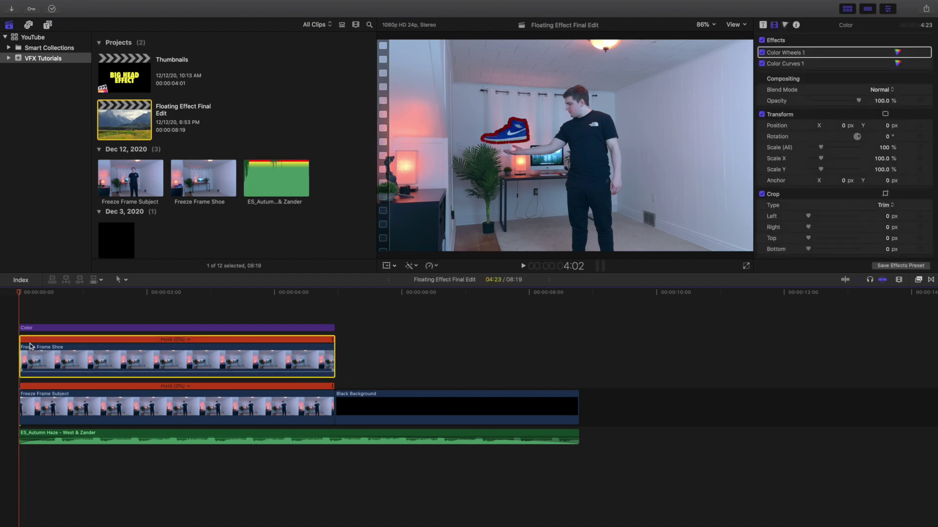
{"action": "left_click", "coordinate": [34, 345]}
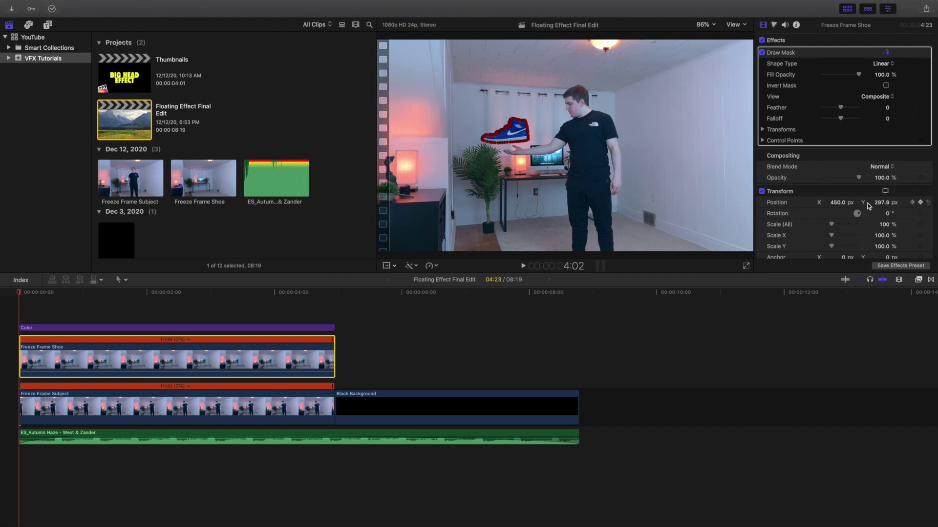
{"action": "left_click", "coordinate": [920, 202]}
{"action": "left_click", "coordinate": [920, 203]}
Add a second Position keyframe near 4:22, one frame before the clip's end, at Y 454.6 px
{"action": "left_click", "coordinate": [335, 309]}
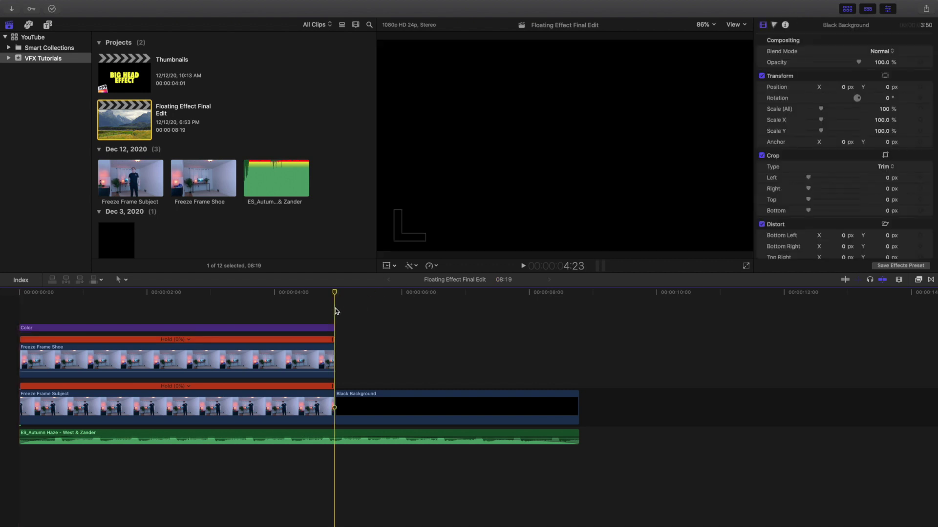
{"action": "key", "text": "Left"}
{"action": "left_click", "coordinate": [5, 310]}
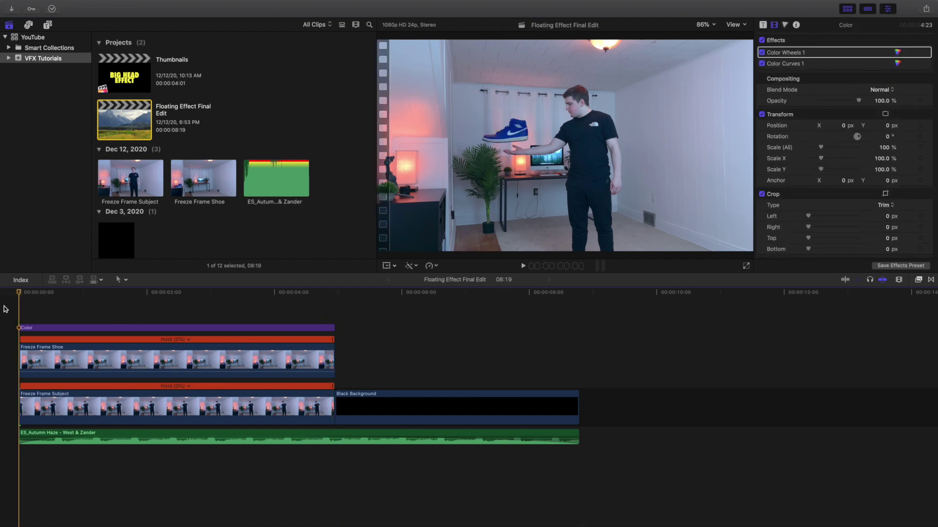
{"action": "left_click", "coordinate": [53, 349]}
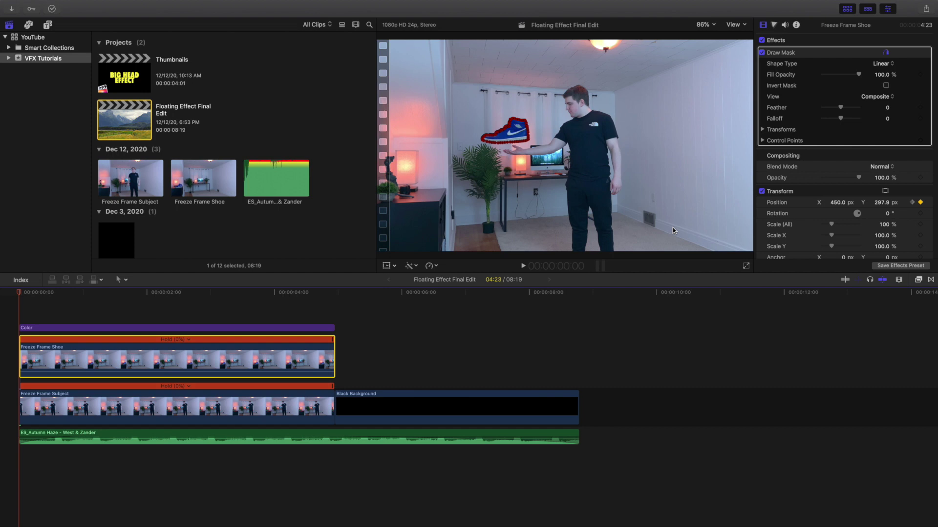
{"action": "left_click", "coordinate": [336, 309]}
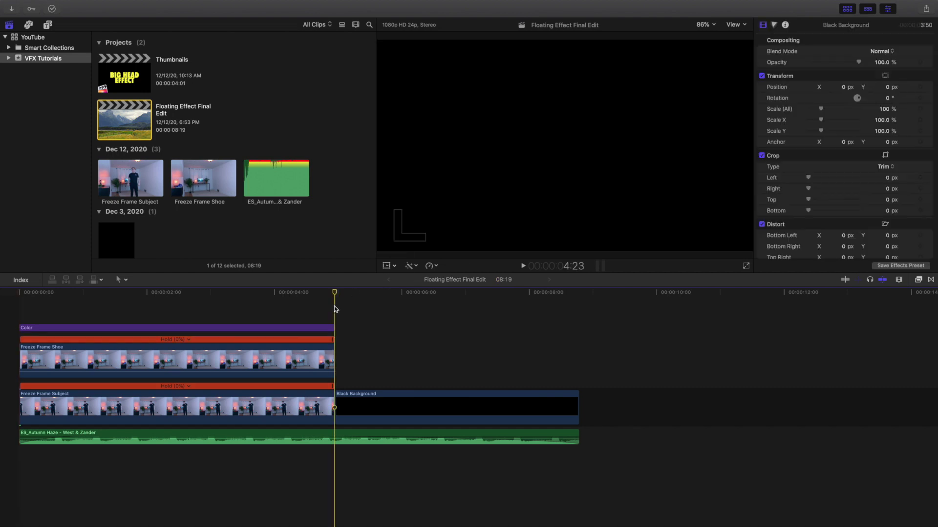
{"action": "key", "text": "Left"}
{"action": "left_click", "coordinate": [314, 356]}
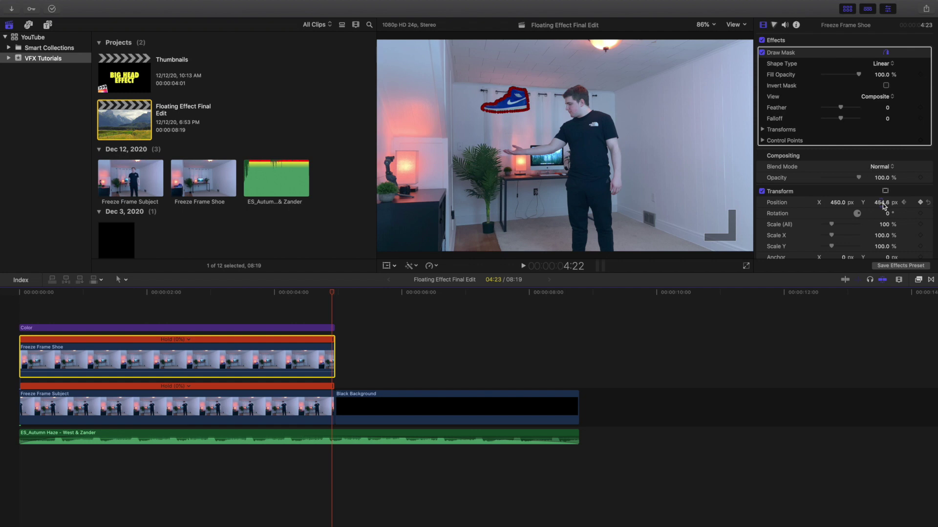
{"action": "key", "text": "alt+k"}
{"action": "left_click", "coordinate": [20, 296]}
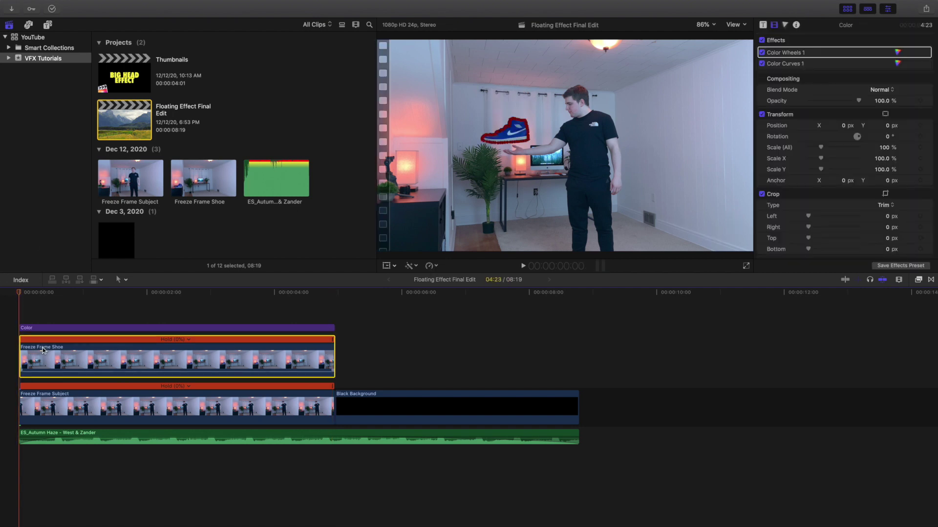
{"action": "left_click", "coordinate": [43, 350]}
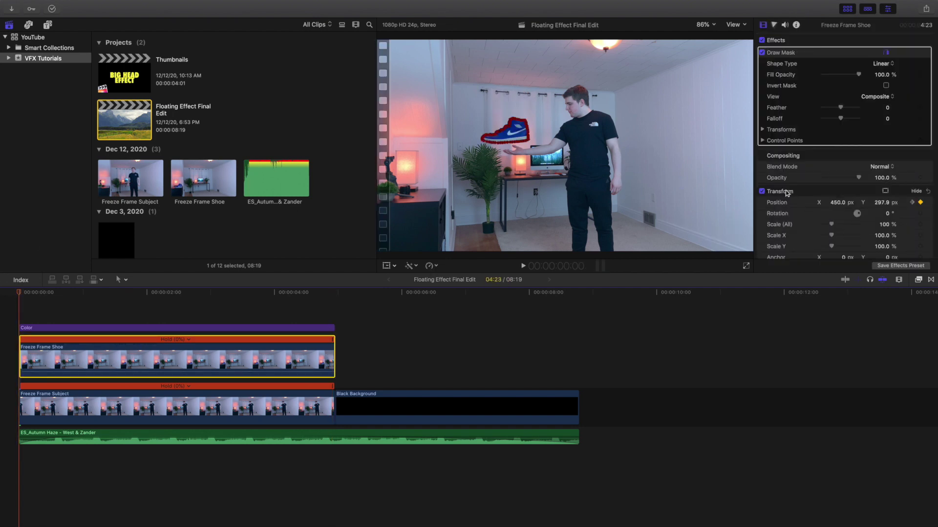
{"action": "left_click", "coordinate": [336, 311]}
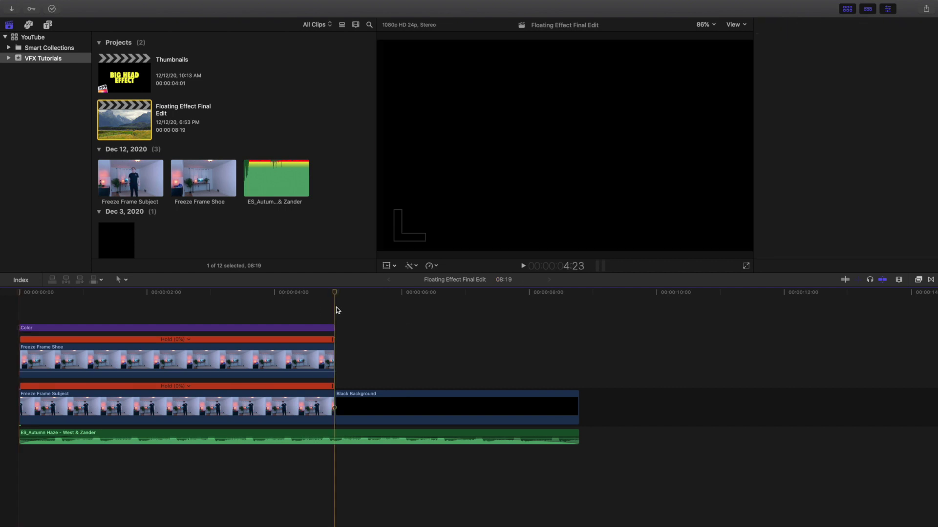
{"action": "left_click", "coordinate": [310, 351]}
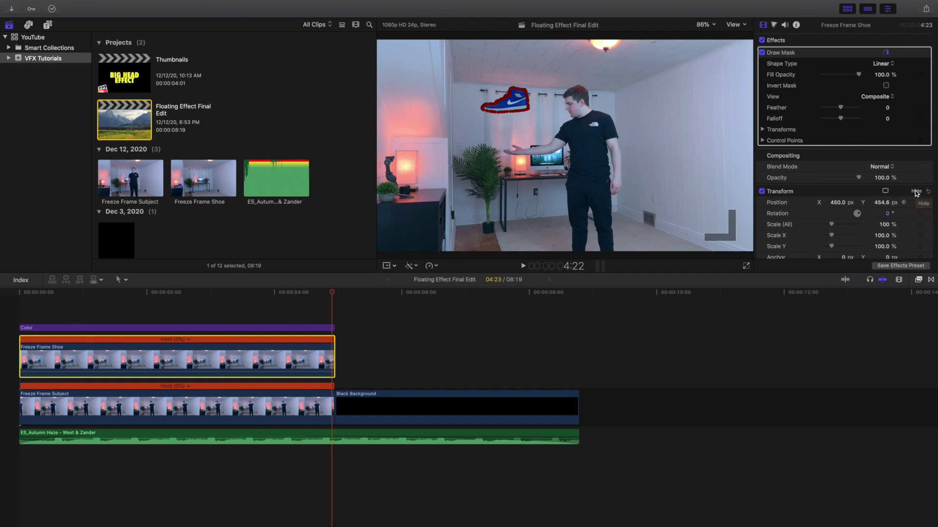
{"action": "left_click", "coordinate": [11, 315]}
{"action": "left_click", "coordinate": [34, 355]}
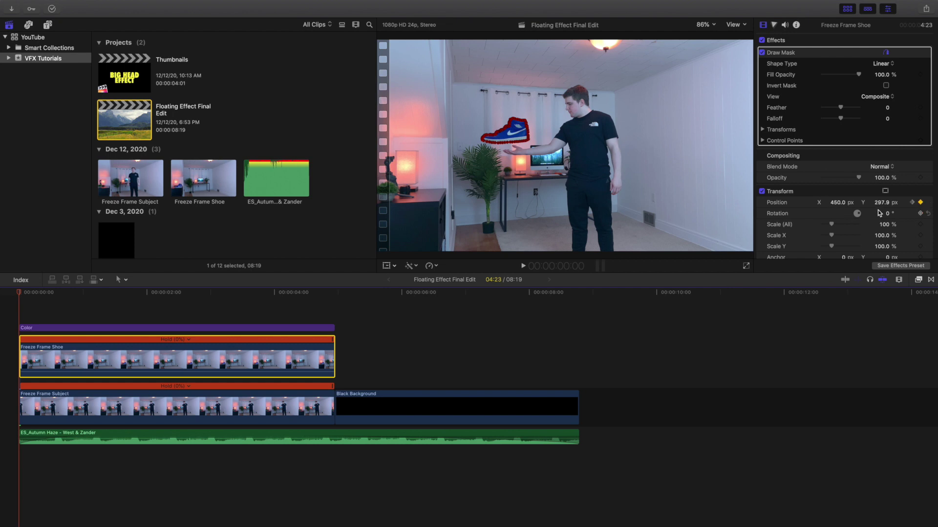
{"action": "key", "text": "space"}
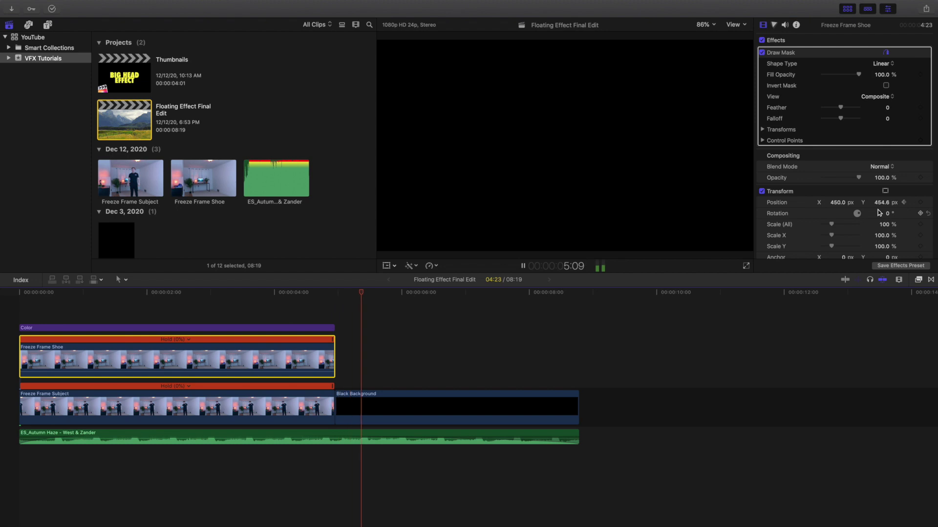
{"action": "key", "text": "space"}
{"action": "left_click", "coordinate": [23, 310]}
{"action": "left_click", "coordinate": [108, 408]}
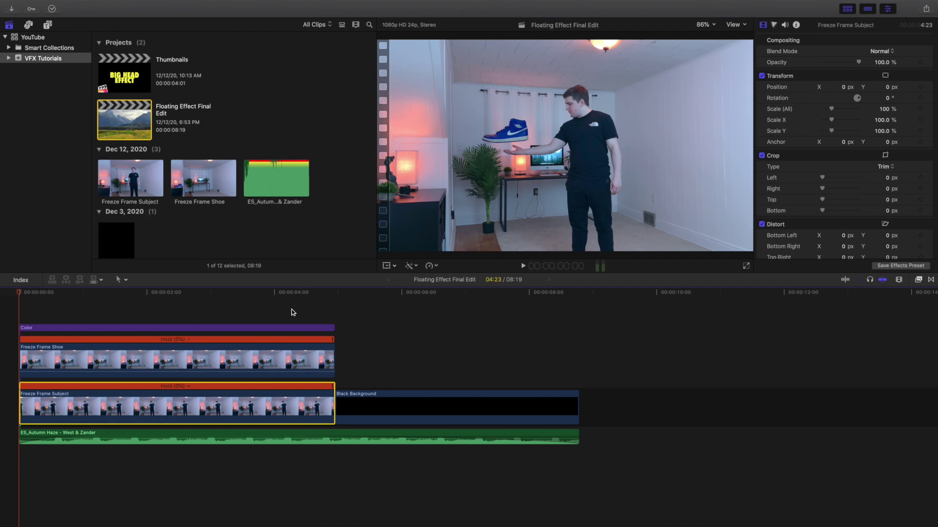
{"action": "left_click", "coordinate": [429, 266]}
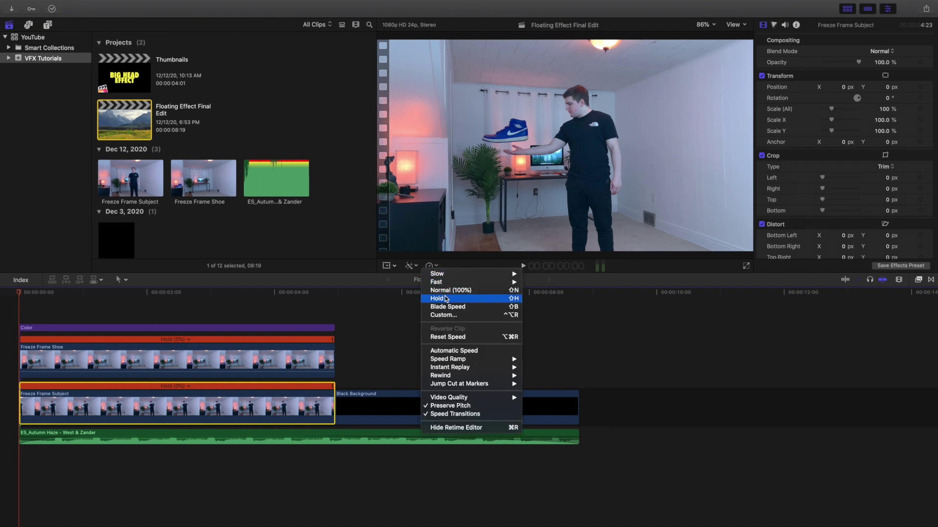
{"action": "left_click", "coordinate": [408, 277]}
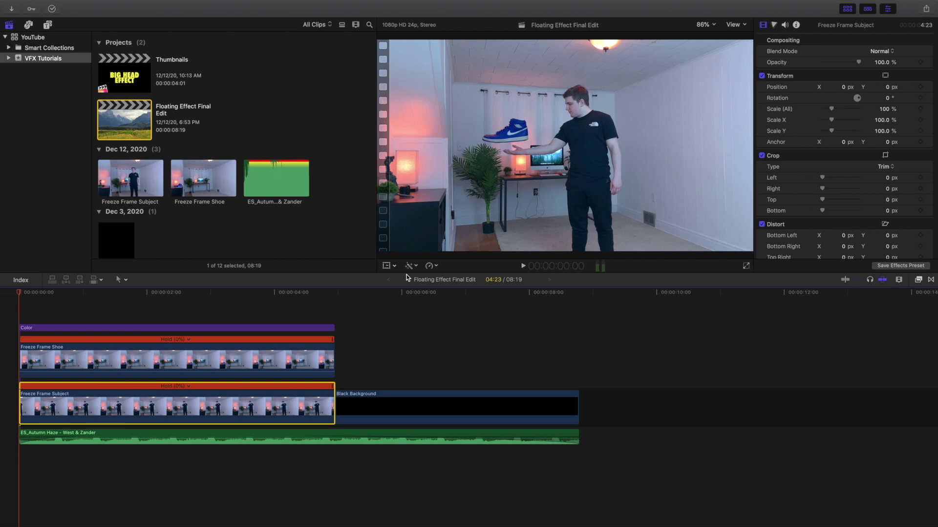
{"action": "left_click", "coordinate": [320, 436]}
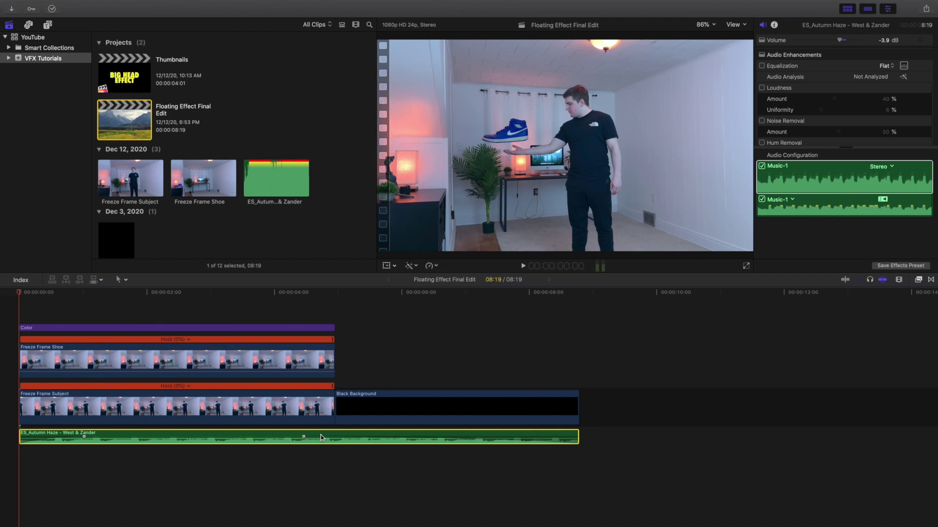
{"action": "left_click", "coordinate": [347, 413]}
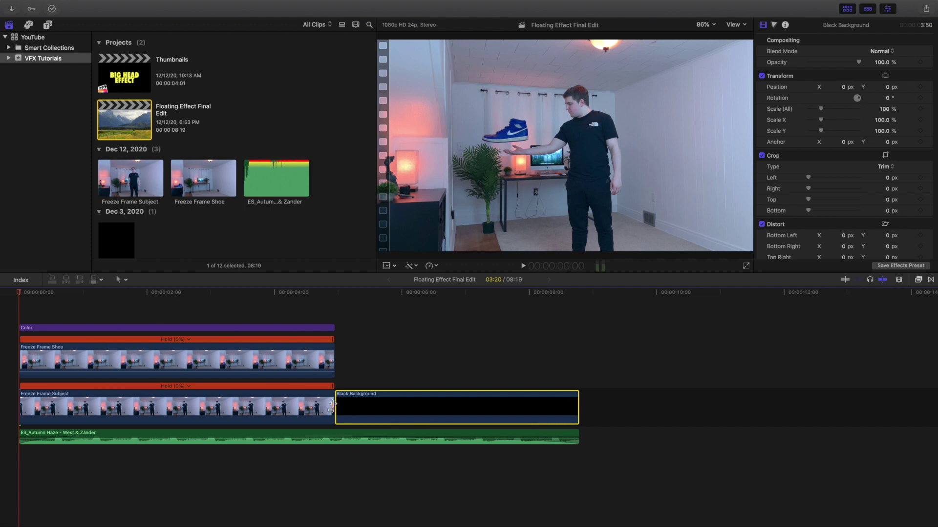
{"action": "left_click", "coordinate": [7, 310]}
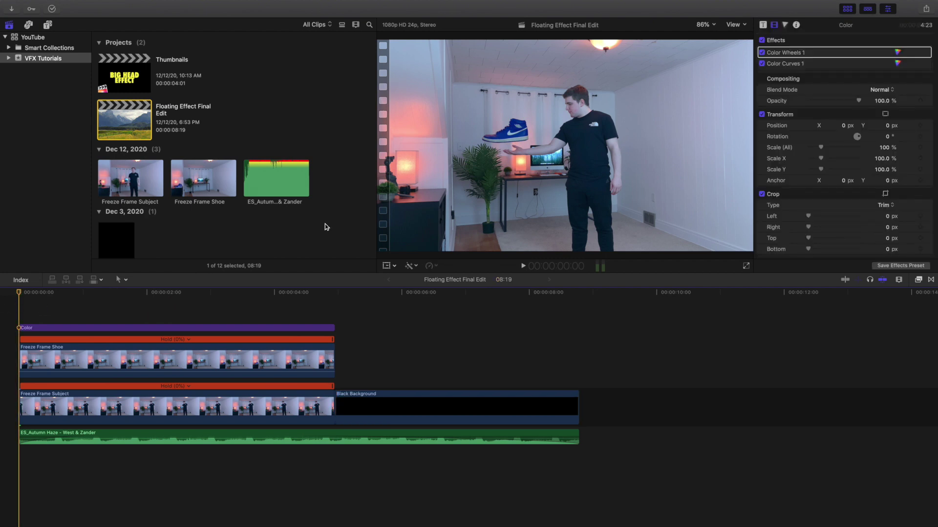
{"action": "left_click", "coordinate": [223, 364]}
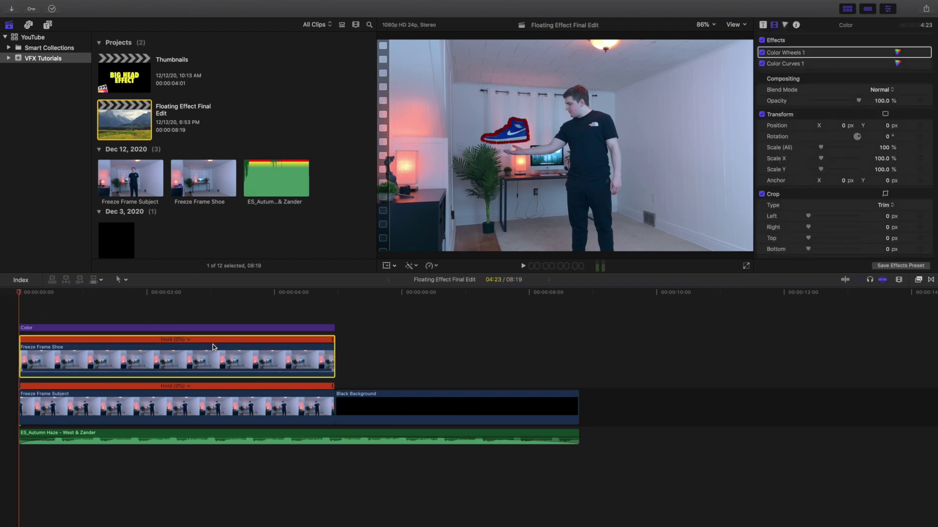
{"action": "left_click", "coordinate": [19, 306]}
{"action": "left_click", "coordinate": [36, 328]}
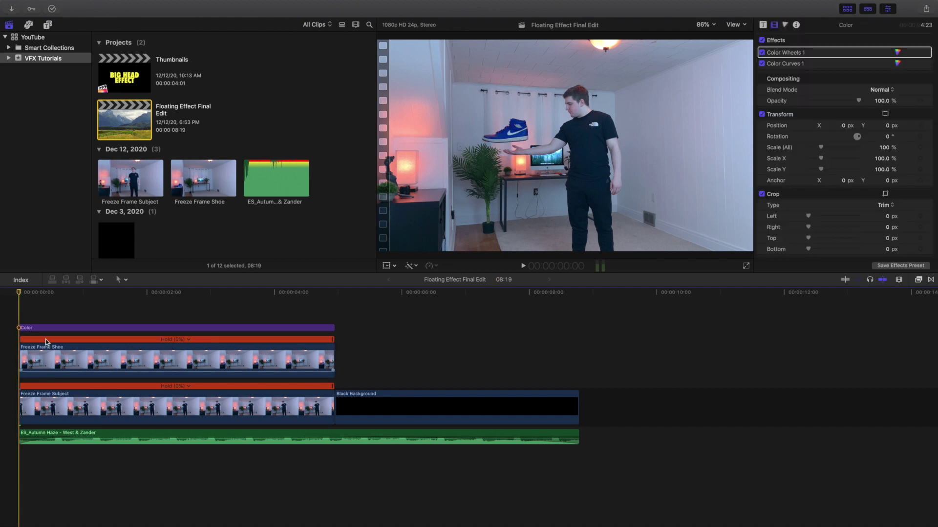
{"action": "key", "text": "space"}
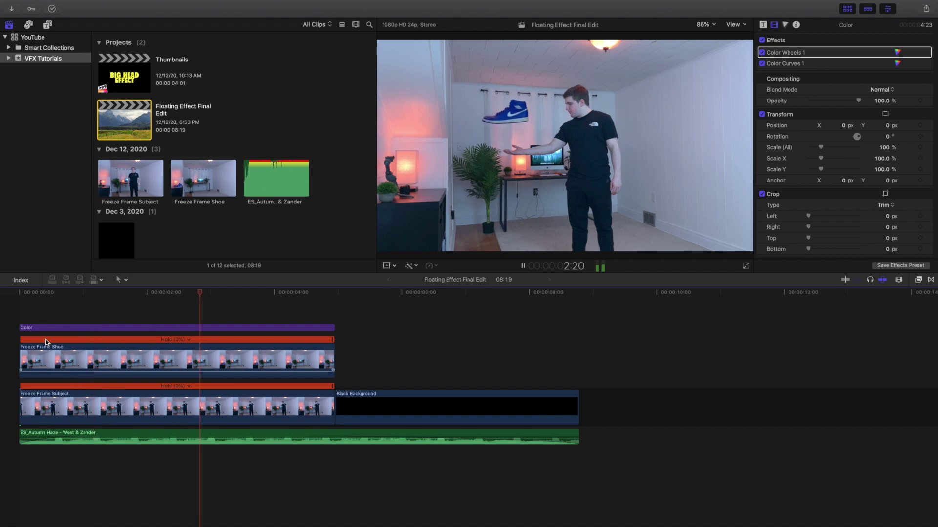
{"action": "key", "text": "space"}
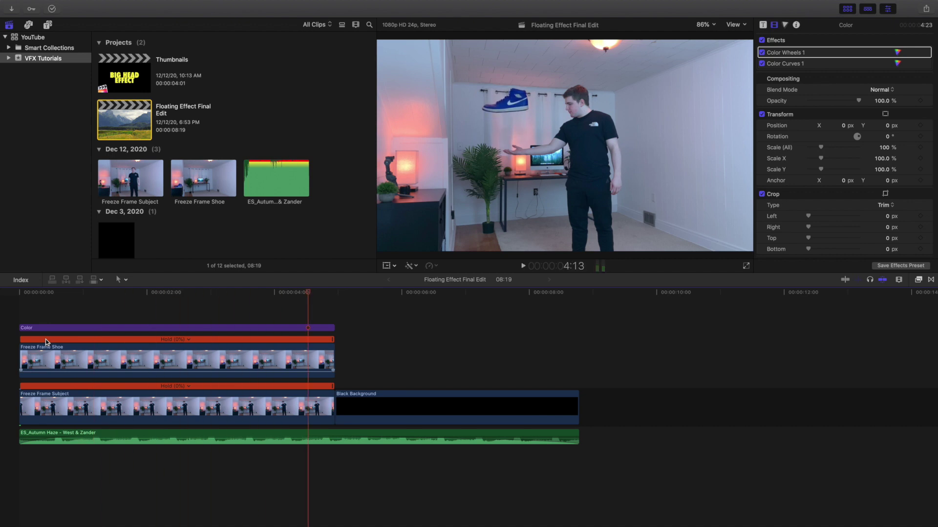